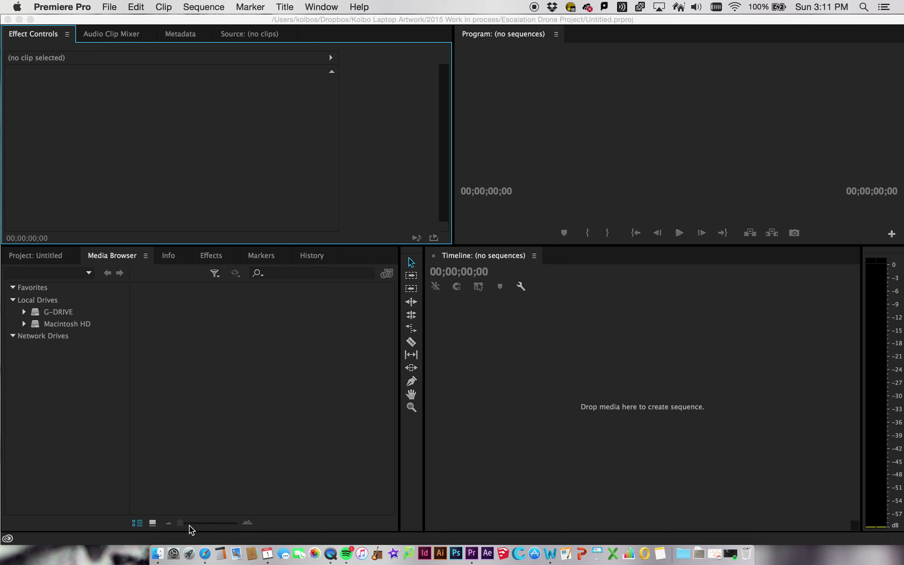
In Finder, open the Escalation Drone Project folder, review its Video Footage and Finished Videos subfolders, and close the window
click(159, 555)
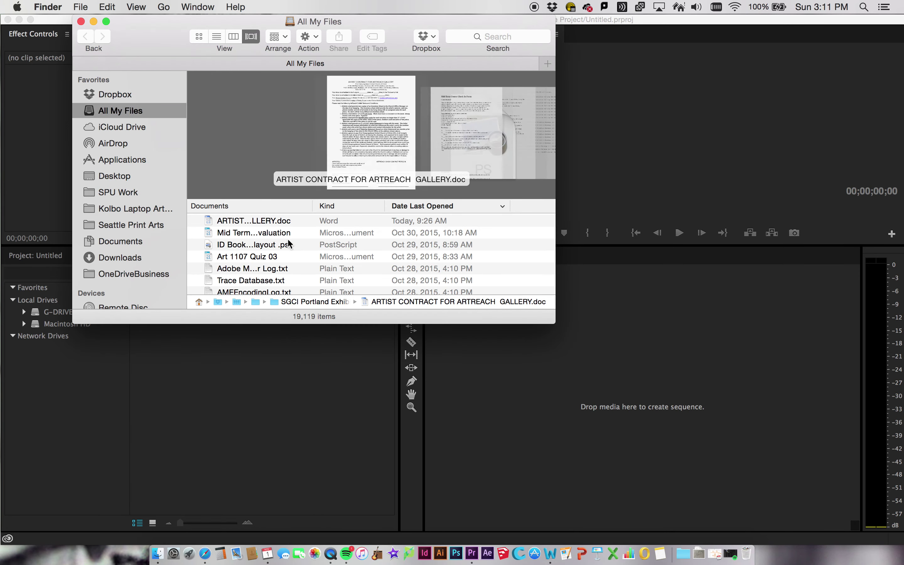
click(147, 210)
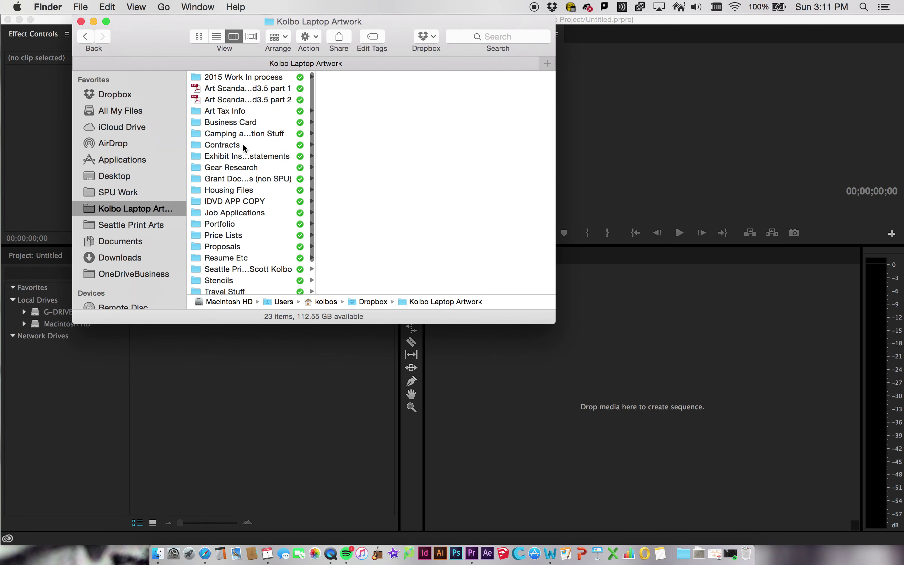
click(264, 78)
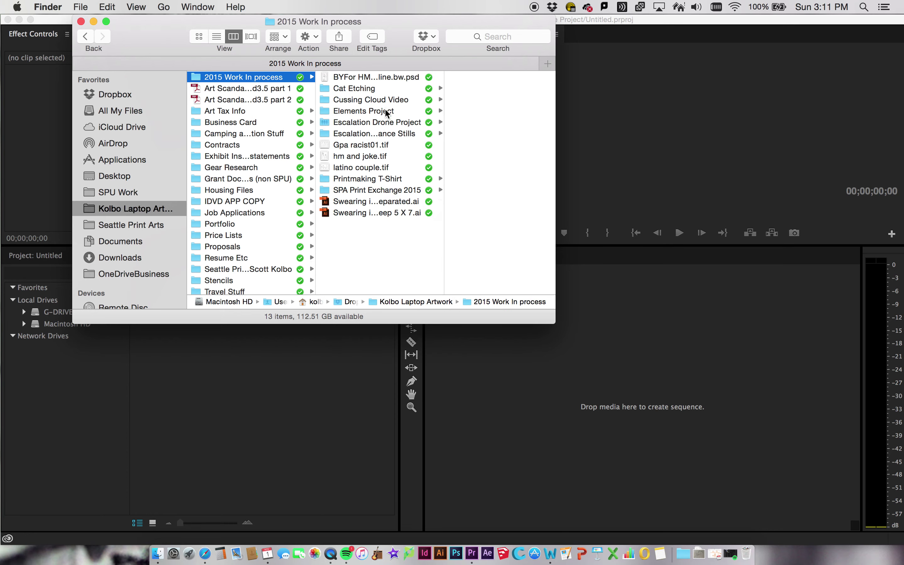
click(382, 121)
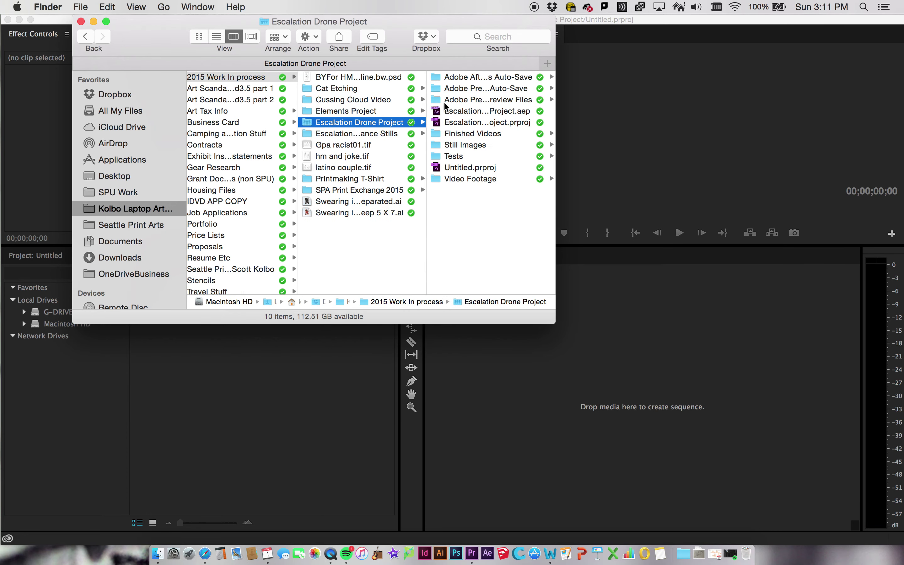
click(470, 178)
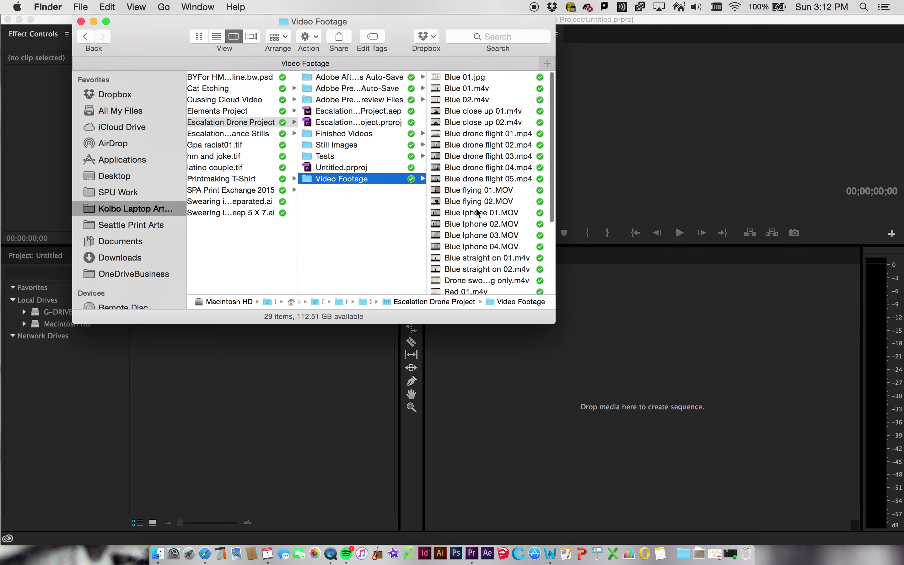
click(342, 134)
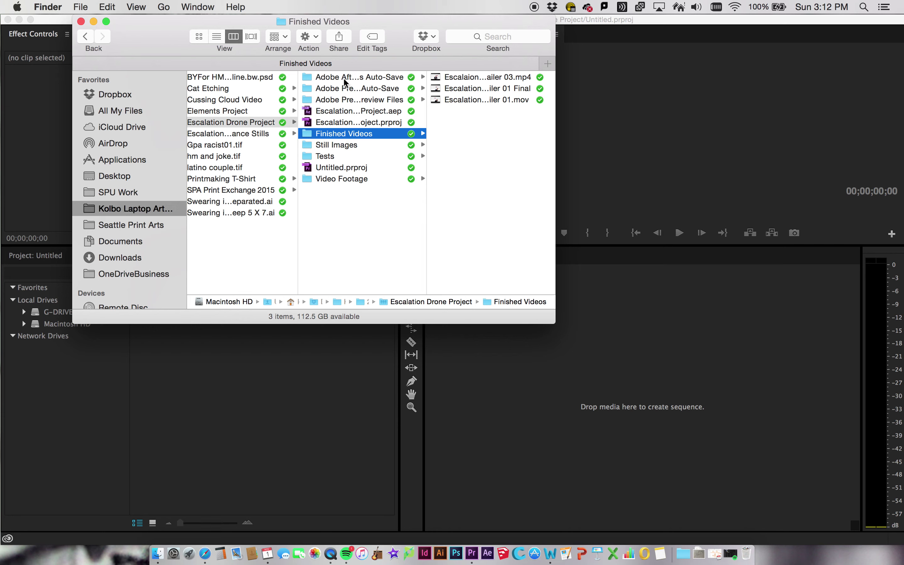
click(81, 22)
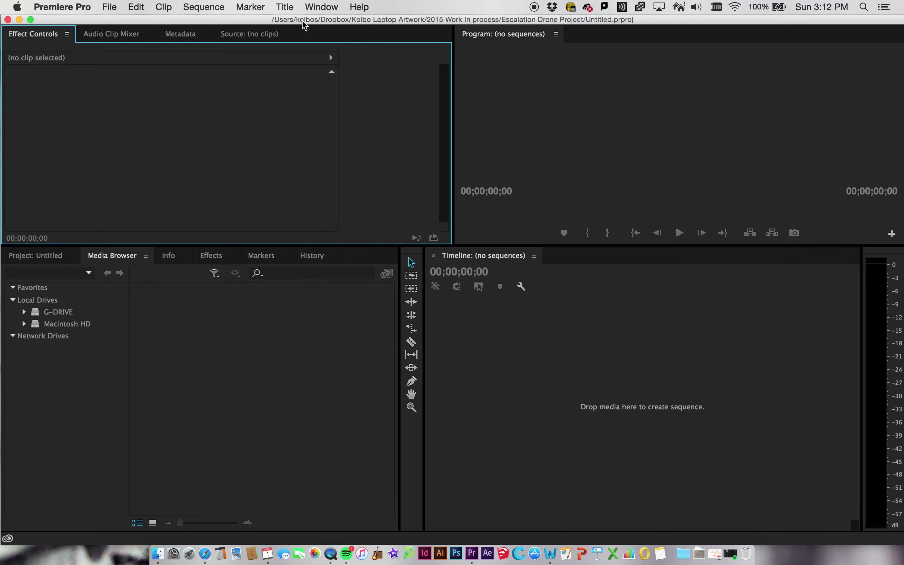
Apply the Editing workspace to the Premiere Pro window
click(285, 8)
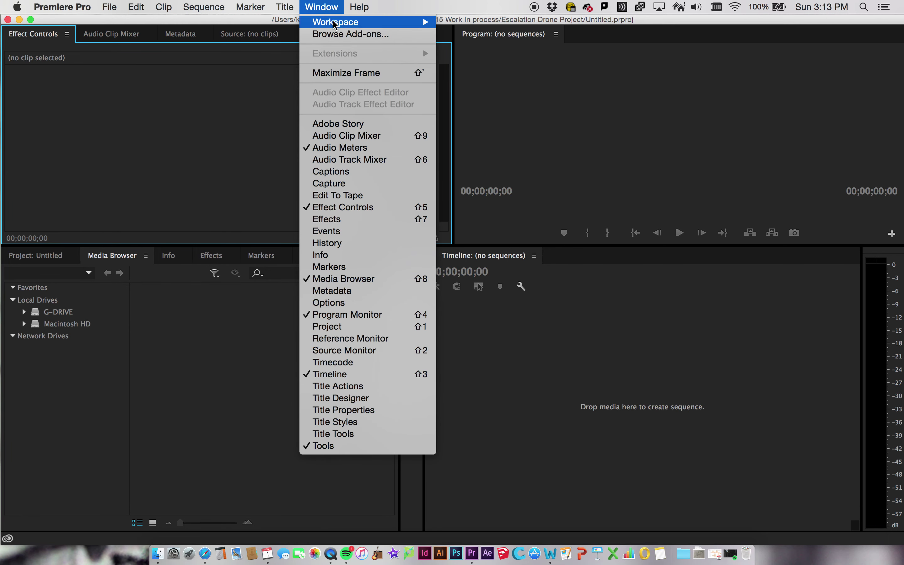
mouse_move(335, 23)
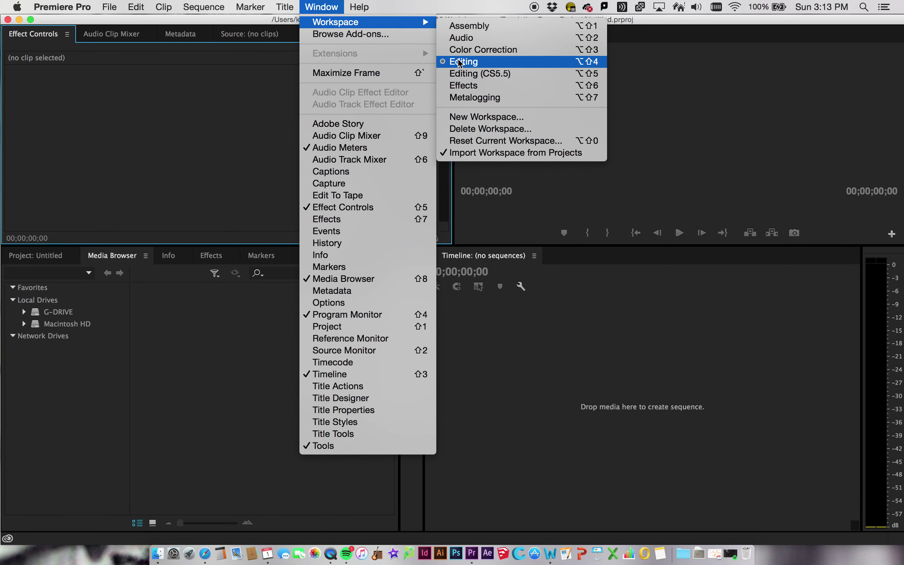
click(473, 61)
click(359, 7)
mouse_move(321, 8)
click(451, 10)
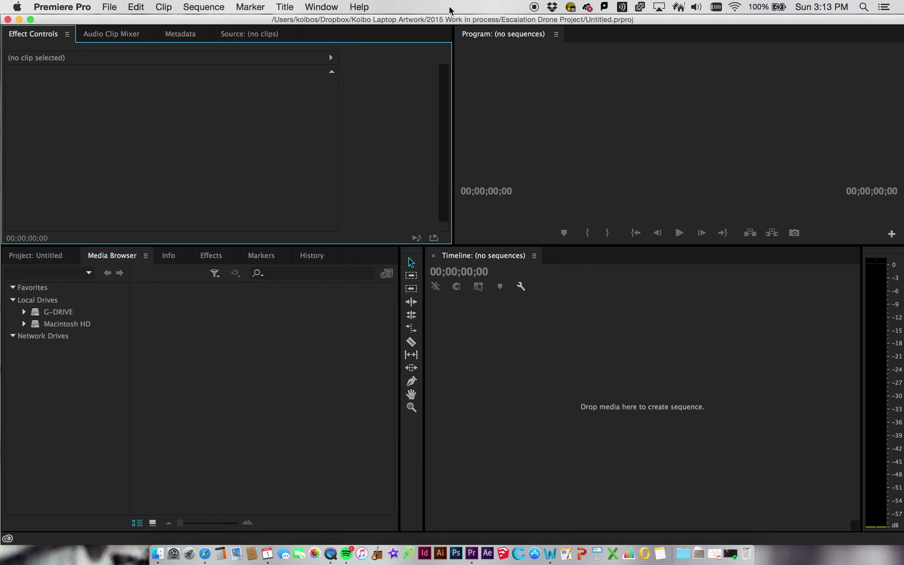
Create a new project named "Foundations Doc Project" with the default settings
click(105, 8)
mouse_move(149, 23)
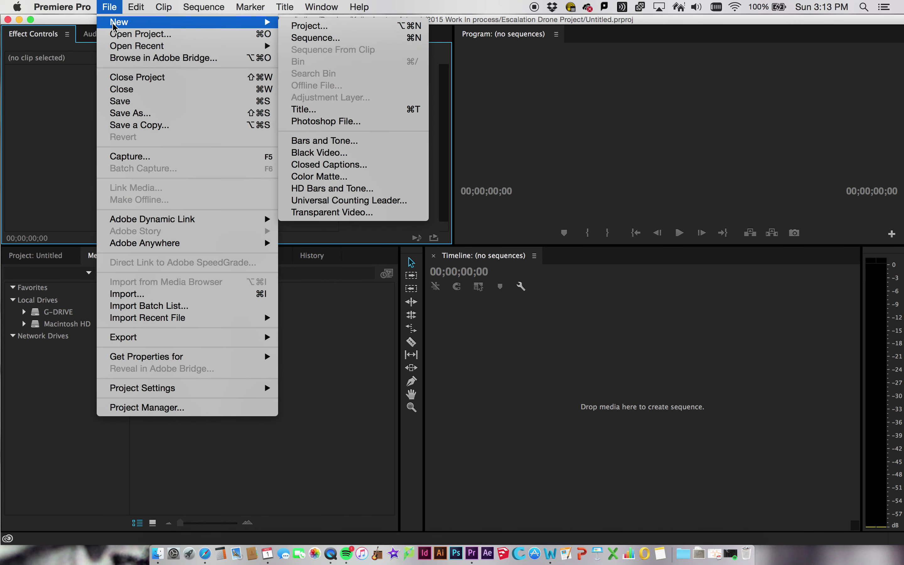
click(327, 31)
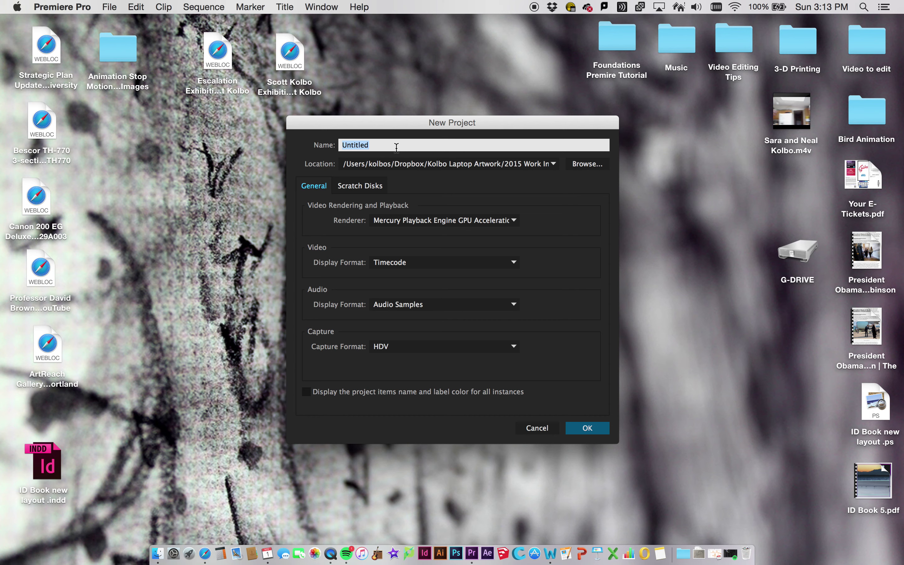
text(Doc Project)
click(342, 145)
text(Foundations)
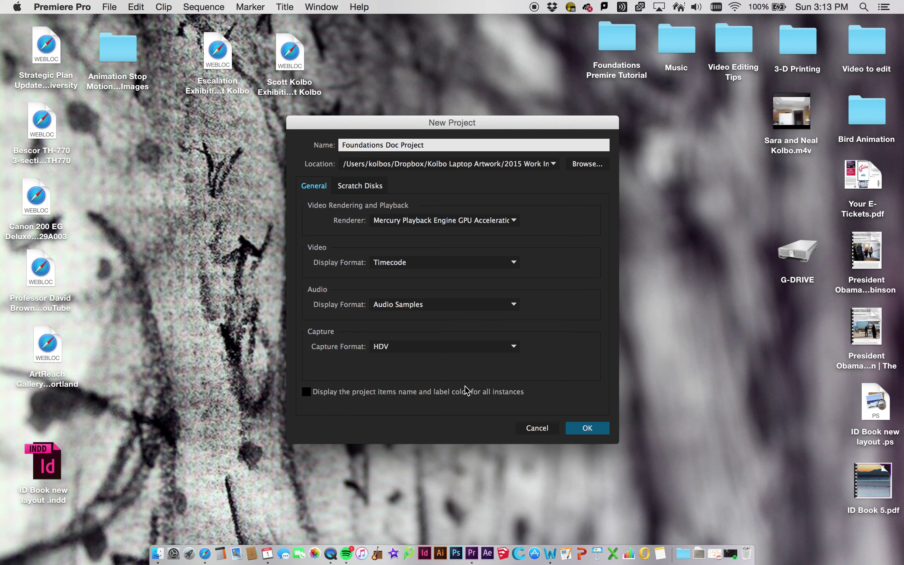
click(602, 433)
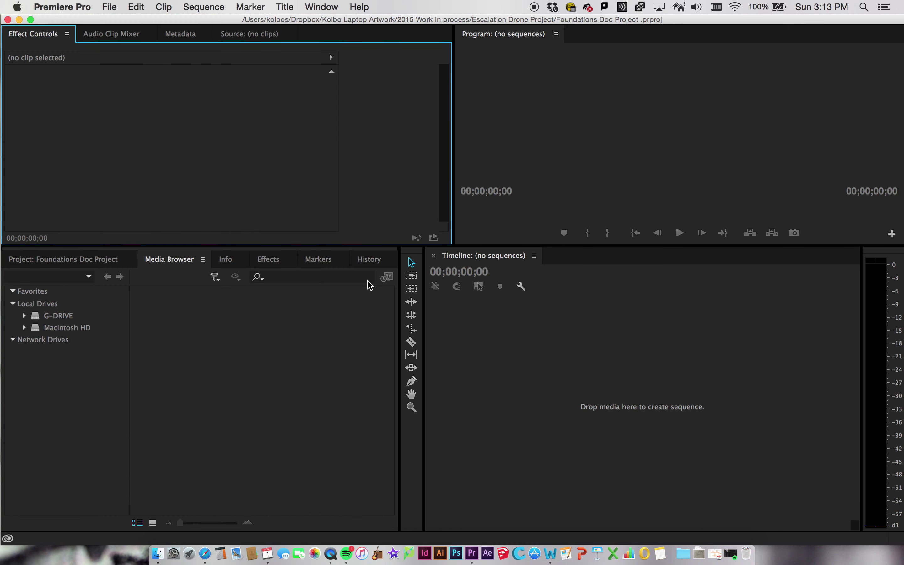
click(108, 7)
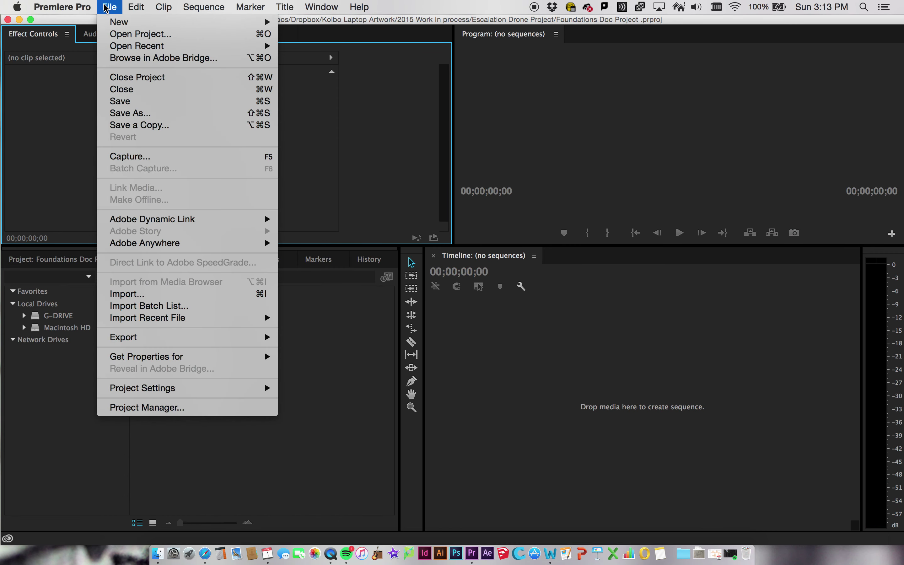
mouse_move(118, 28)
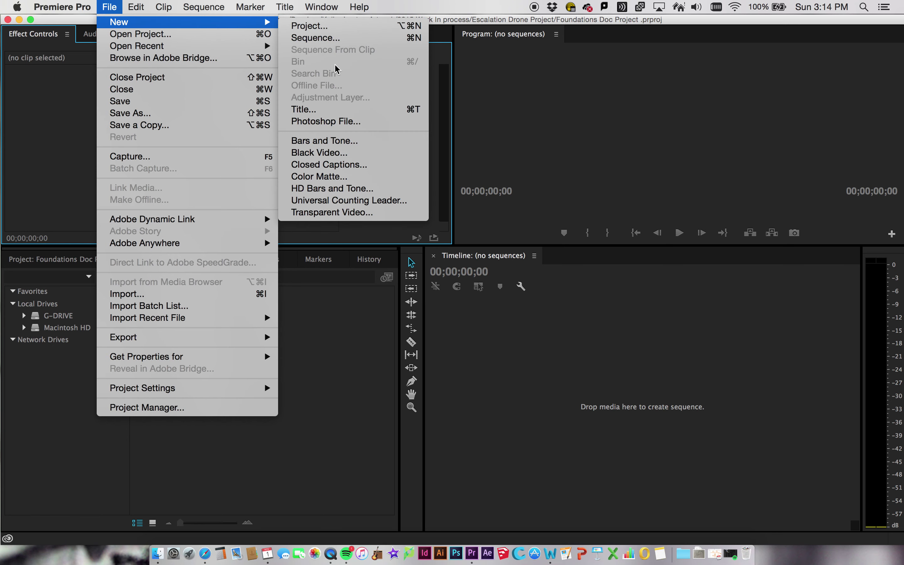
click(55, 114)
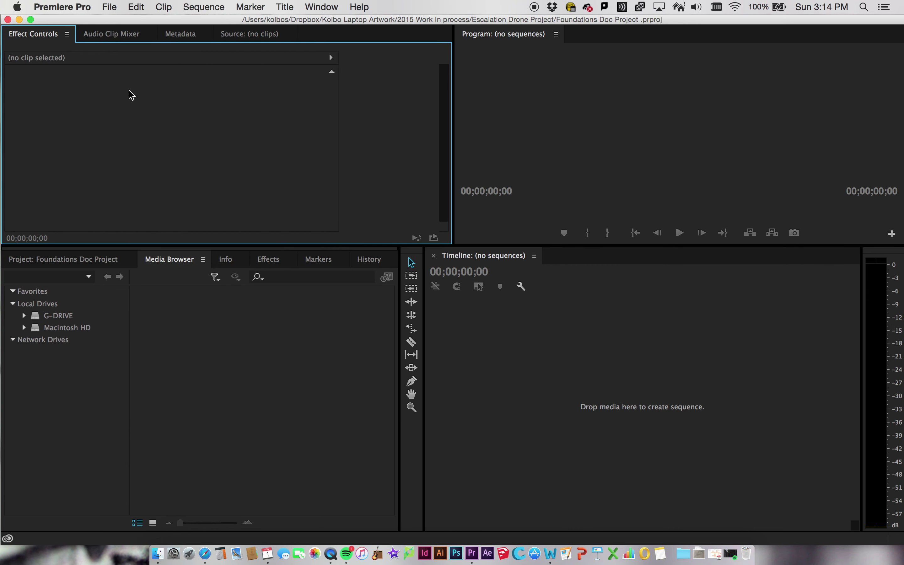
Save the project as "Foundations Doc Project" in the Foundations Premire Tutorial folder on the Desktop
click(112, 8)
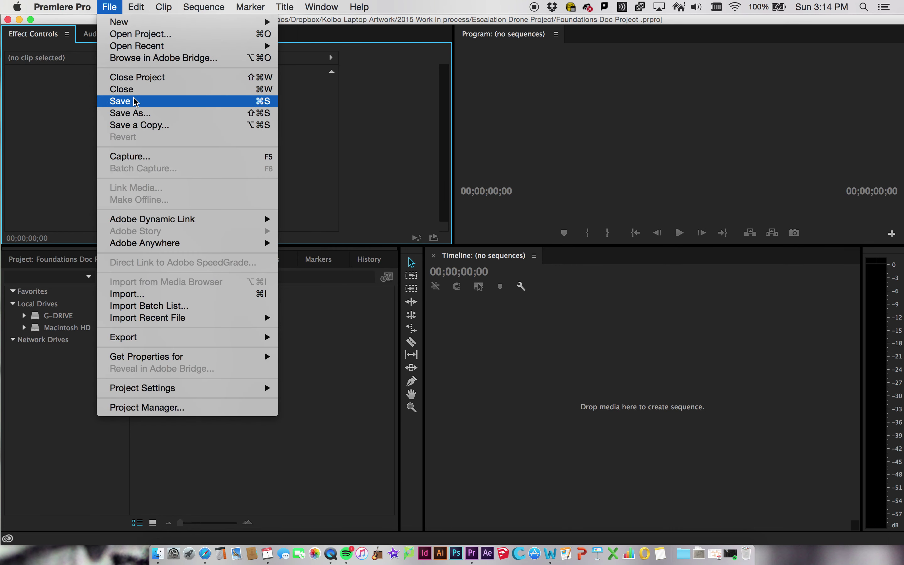
click(135, 113)
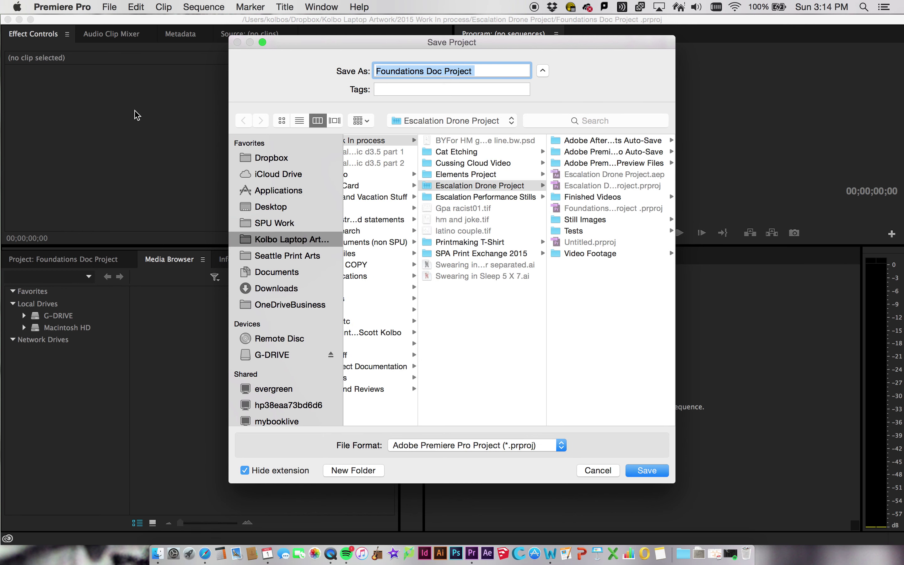
click(272, 209)
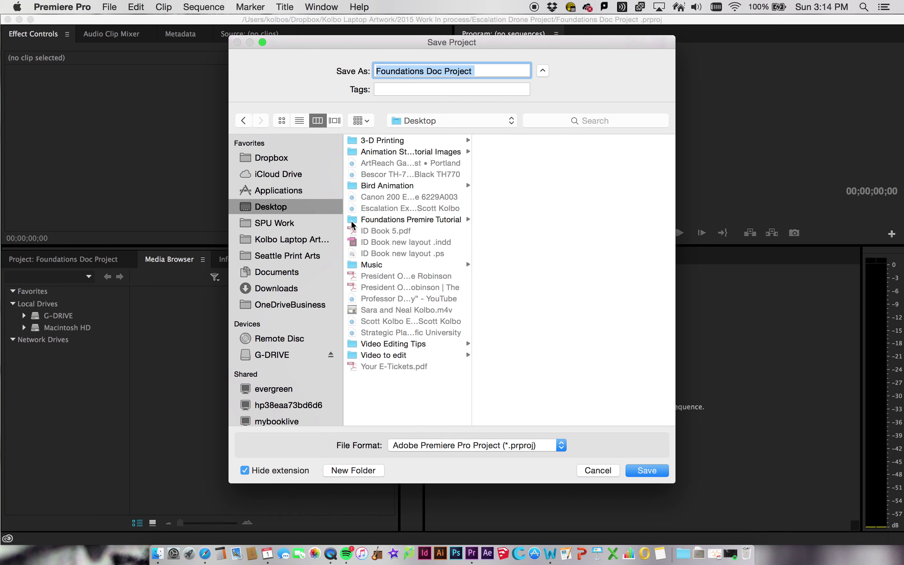
click(373, 220)
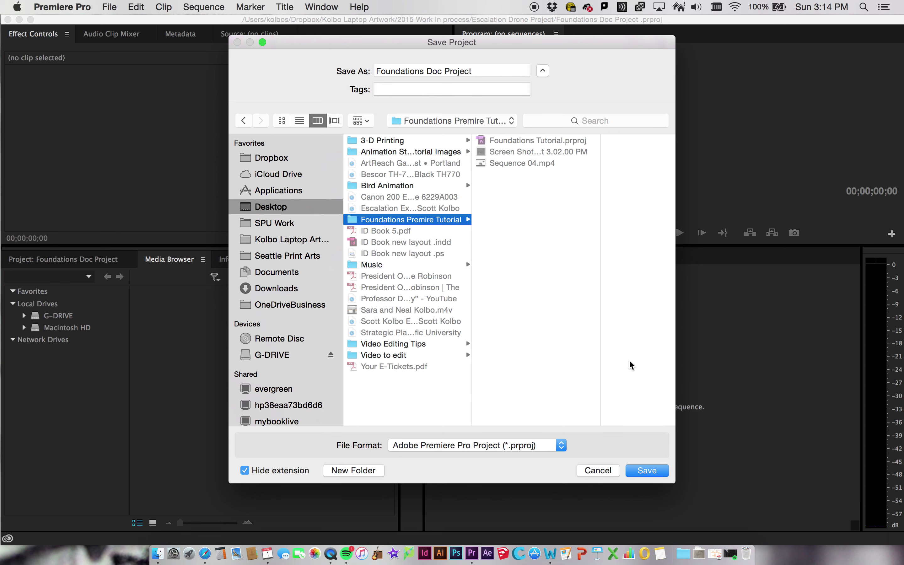
click(651, 473)
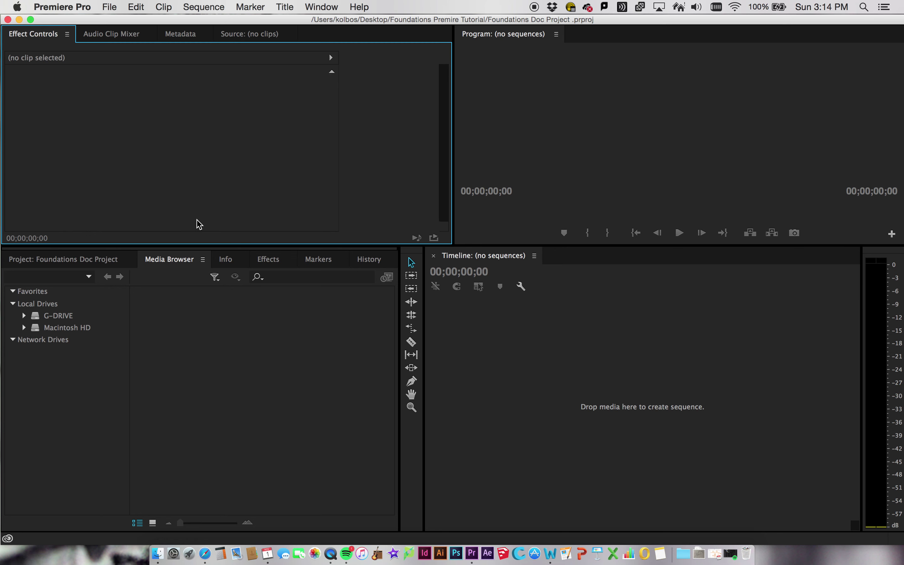
Create a new sequence named "Sequence 01" with the AVC-I 100 720p30 preset
click(118, 12)
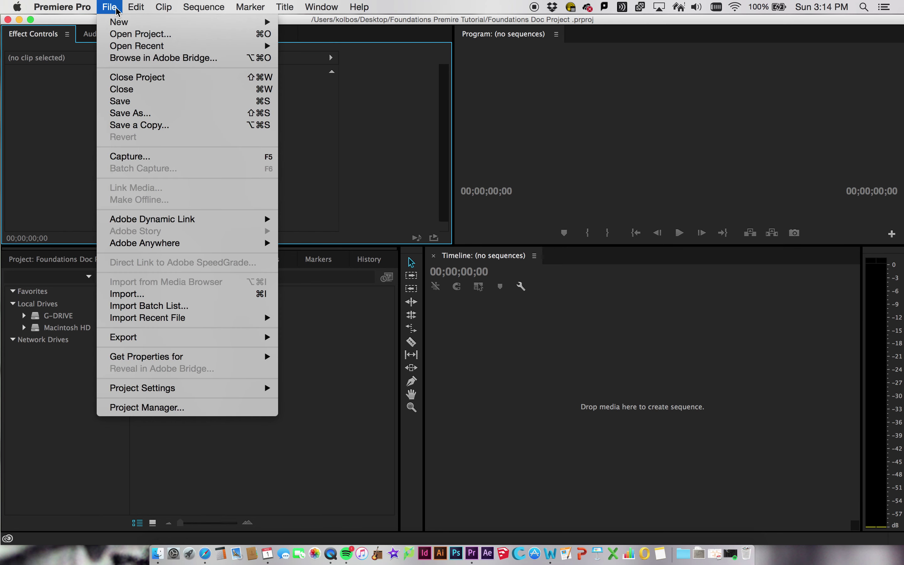
click(393, 10)
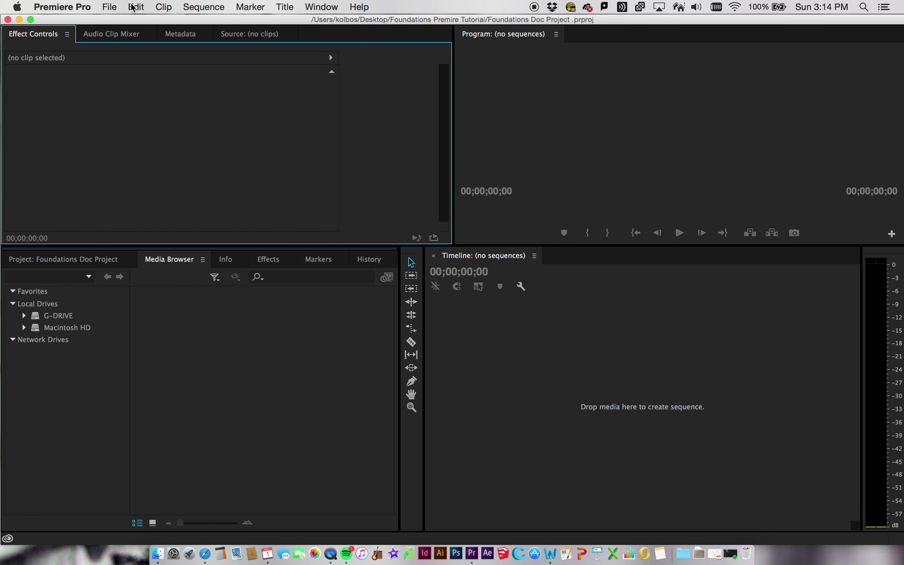
click(108, 8)
mouse_move(115, 23)
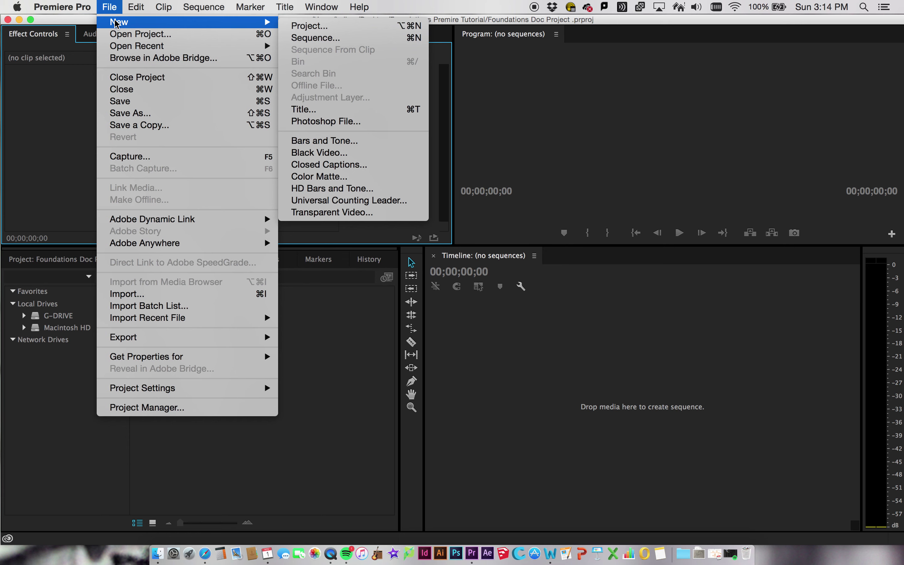
click(296, 39)
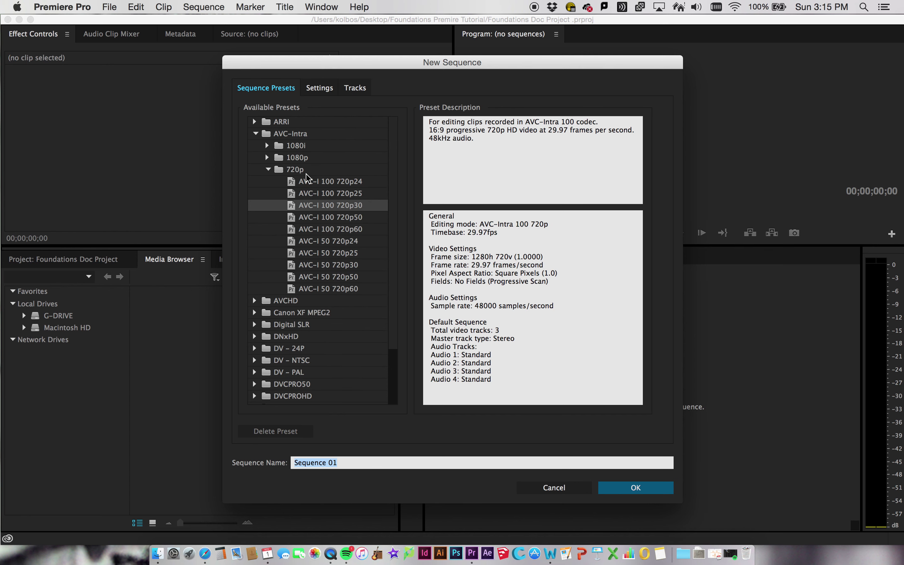
click(652, 491)
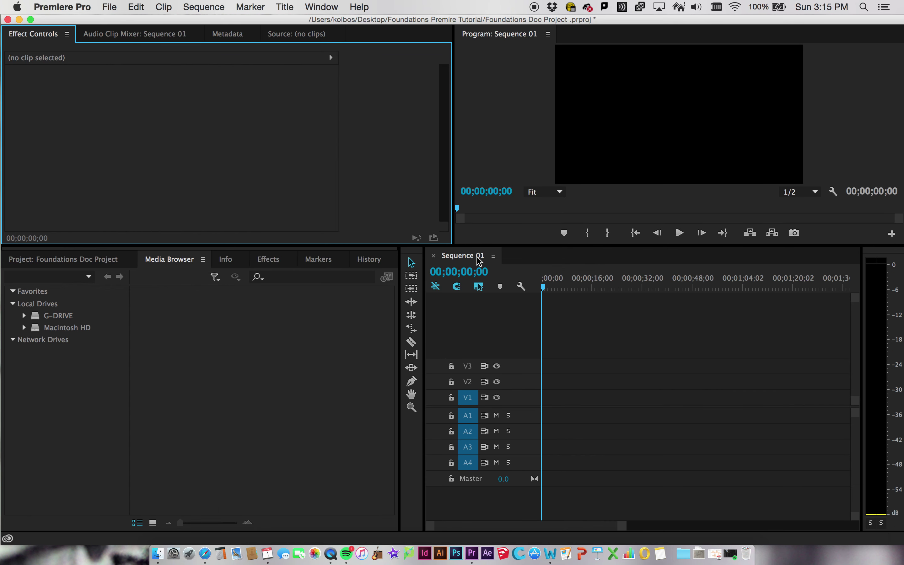
Try out the time scale of the Sequence 01 timeline and move the playhead to 00;00;12;26
drag(543, 292, 566, 320)
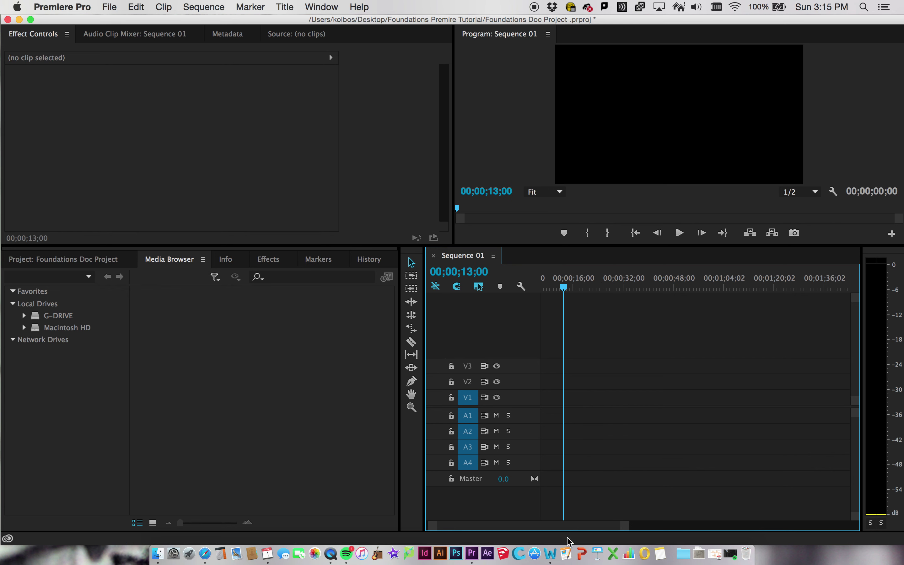
drag(624, 528, 533, 530)
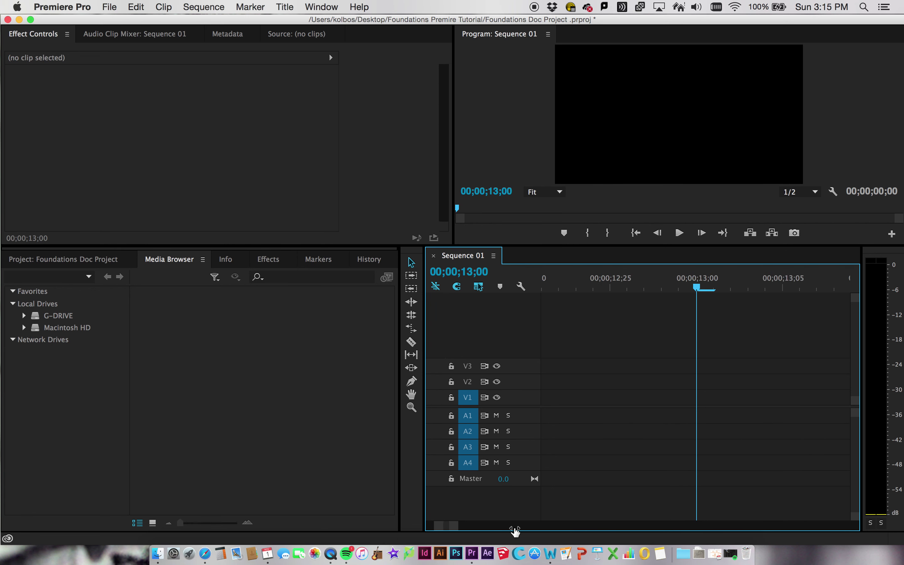
drag(455, 526, 809, 526)
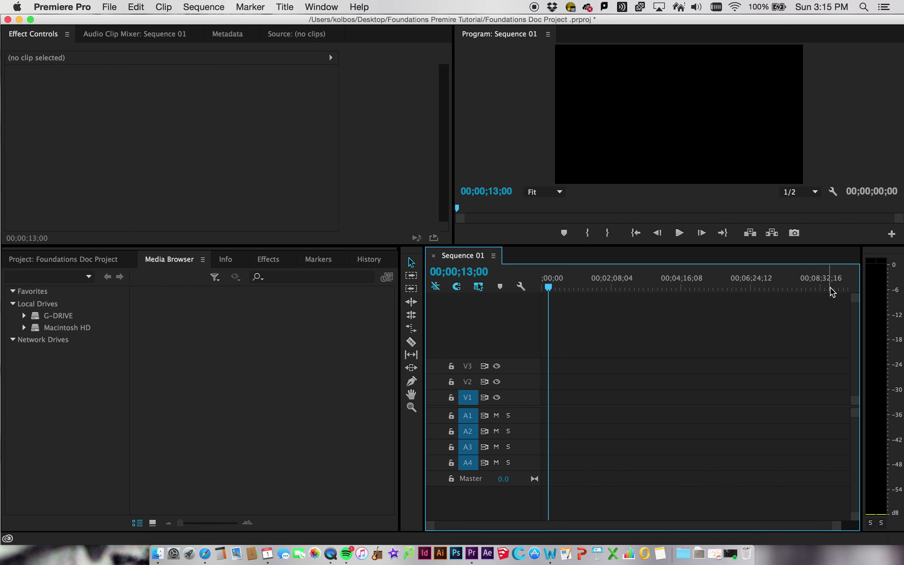
drag(836, 527, 460, 526)
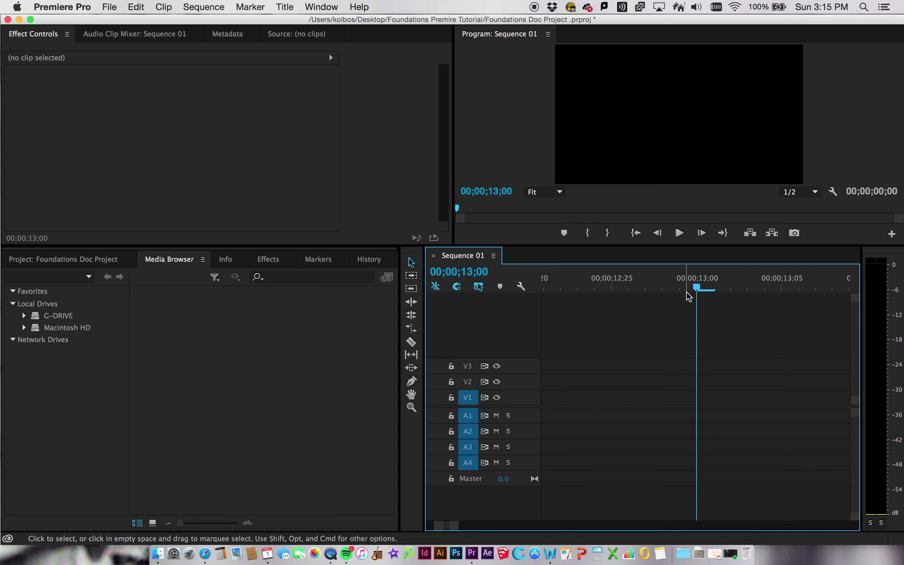
drag(696, 288, 628, 310)
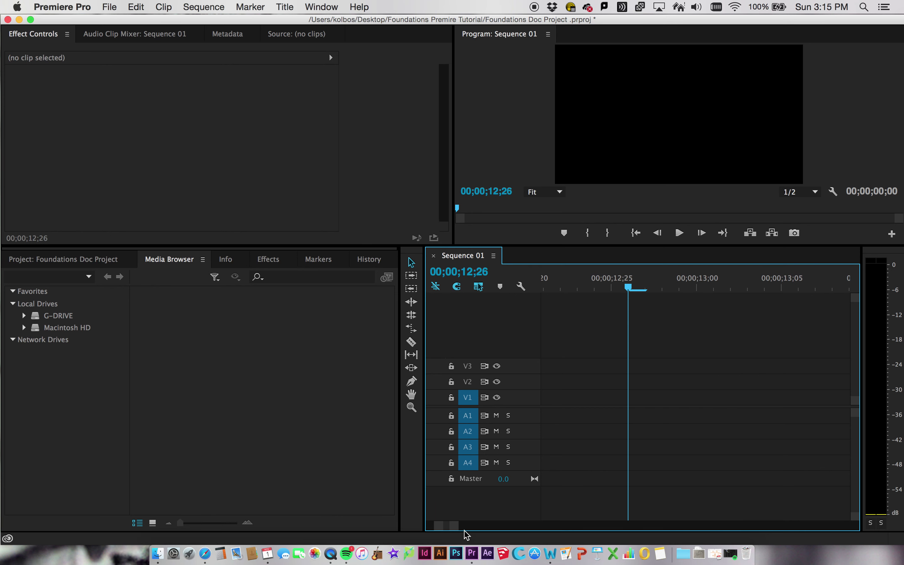
drag(456, 526, 674, 520)
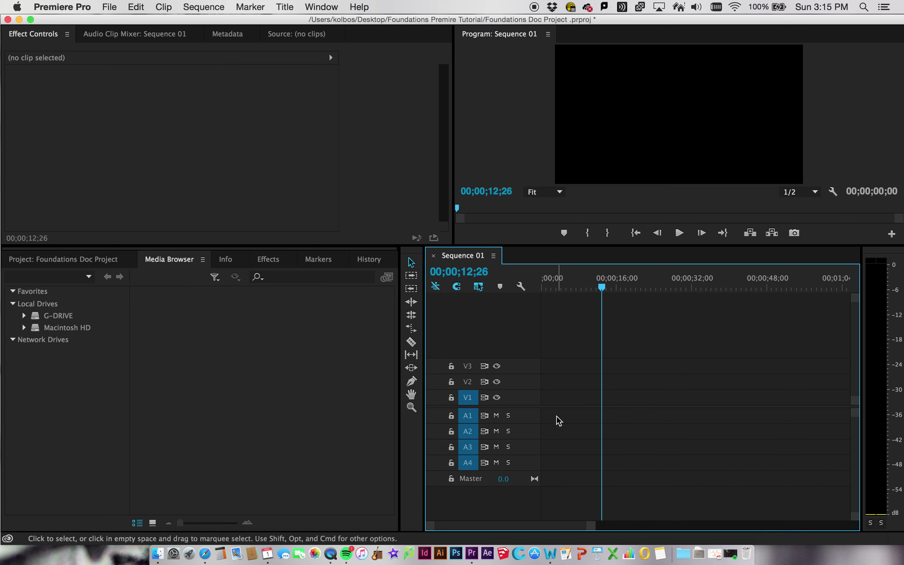
Increase the height of video tracks V1 to V3 in the timeline and activate the Program monitor
mouse_move(855, 402)
mouse_down()
mouse_move(855, 391)
mouse_move(855, 418)
mouse_up()
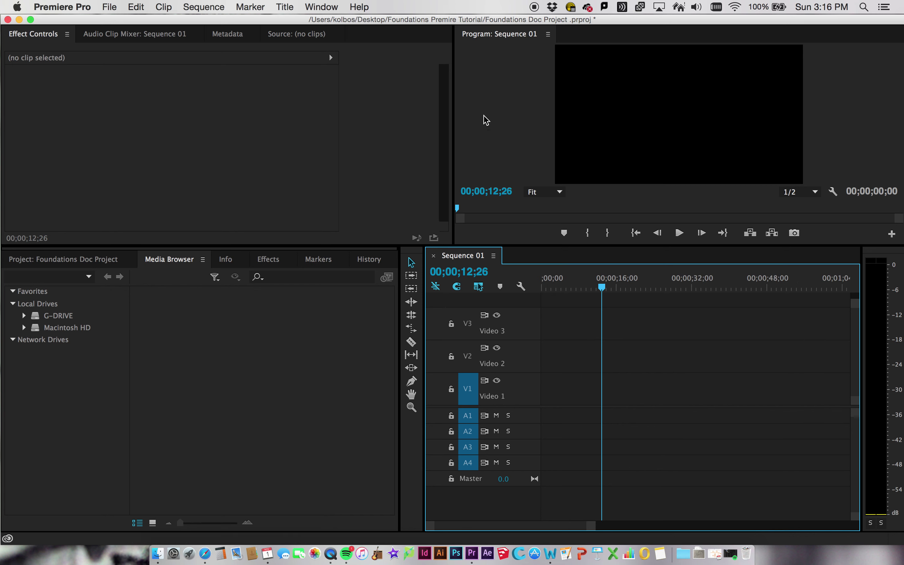
mouse_move(491, 36)
mouse_down()
mouse_move(447, 85)
mouse_move(482, 79)
mouse_move(506, 38)
mouse_up()
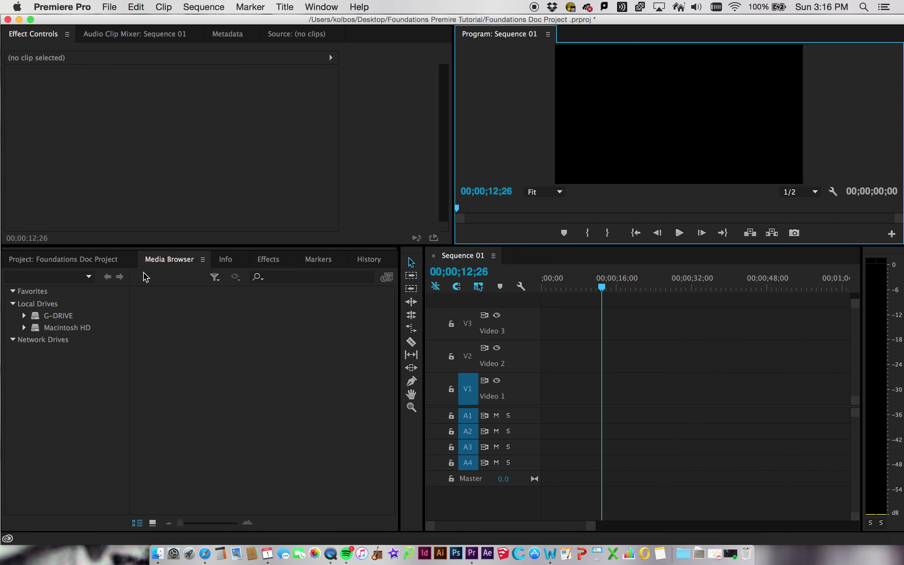
Look through the project's item list, the Effects, Markers, History and Info views, and return to the Media Browser
click(61, 262)
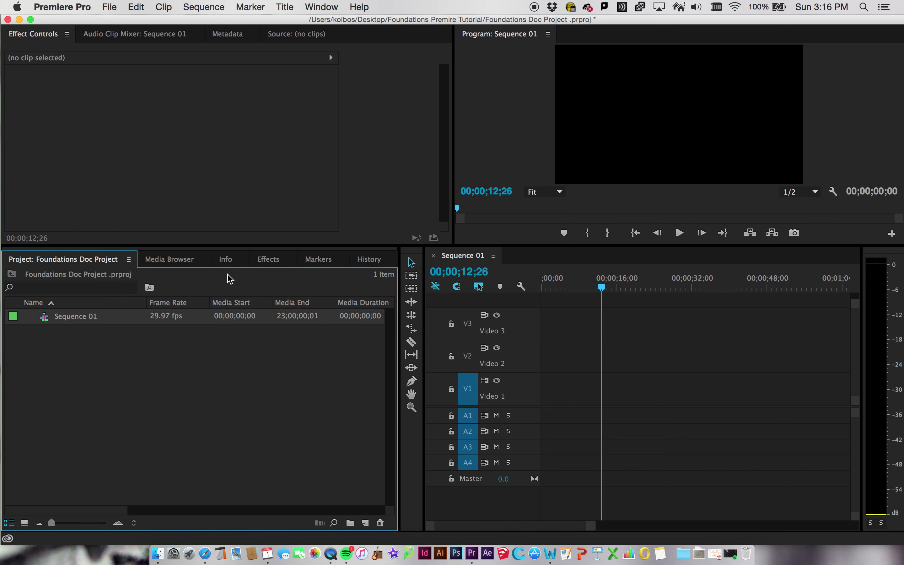
click(231, 260)
click(269, 261)
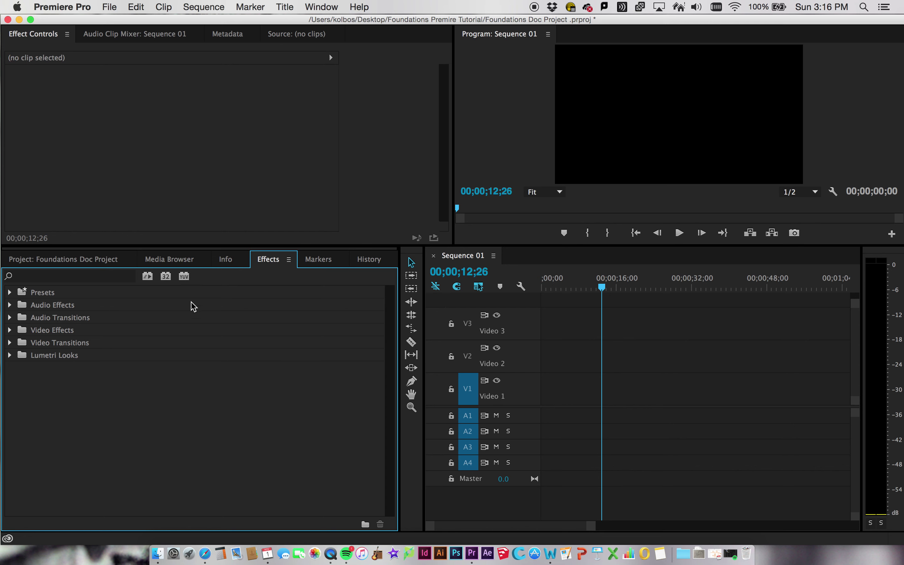
click(314, 264)
click(369, 264)
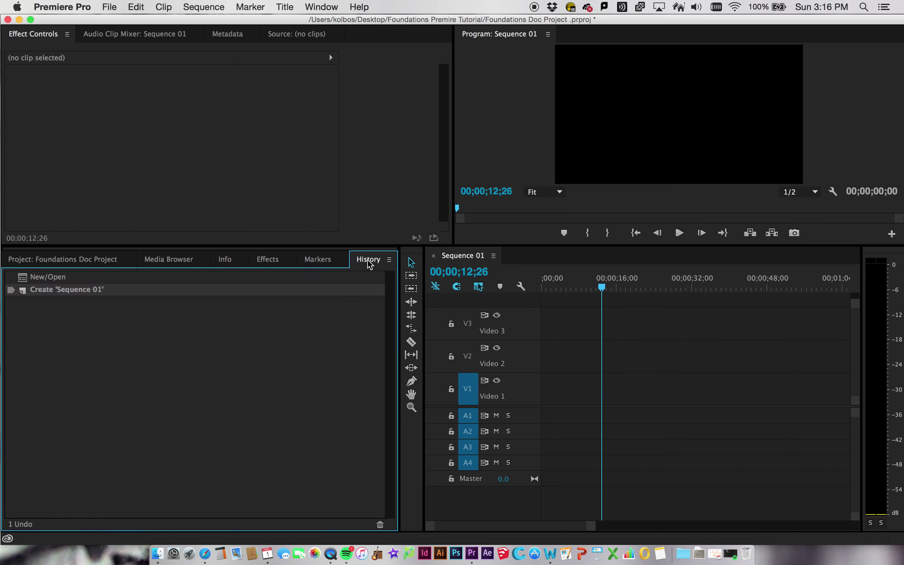
click(234, 265)
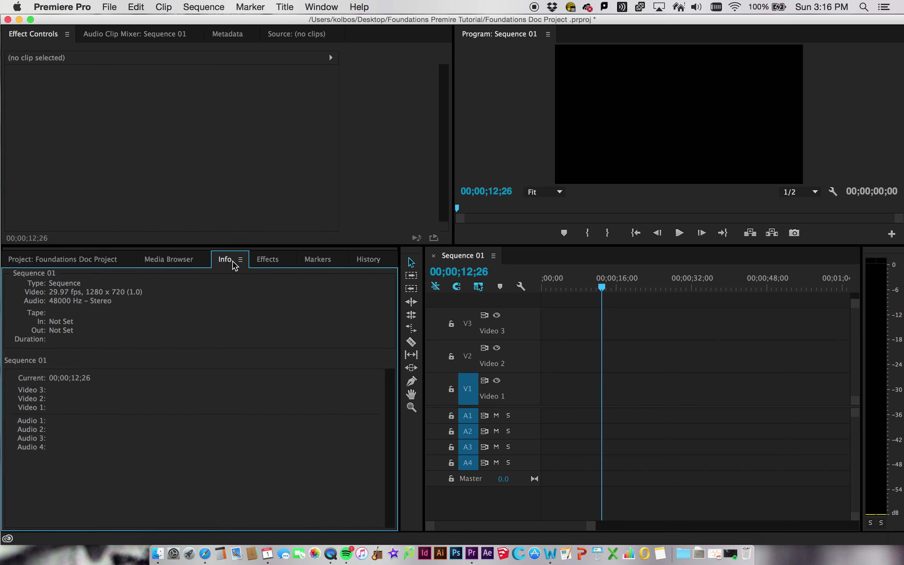
click(181, 265)
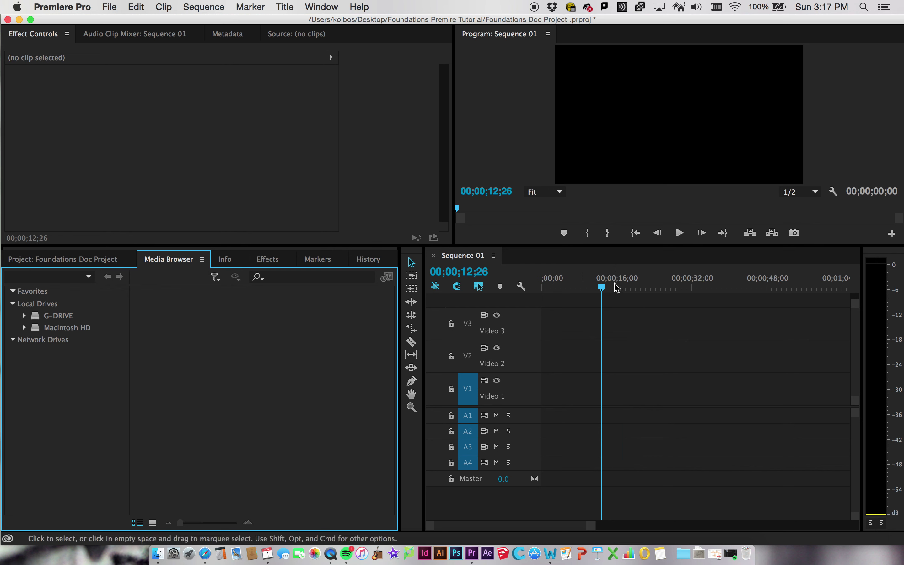
Scrub the Sequence 01 playhead back to the start, forward to about 00;00;27;23, and leave it at about 00;00;10;28
drag(602, 288, 538, 290)
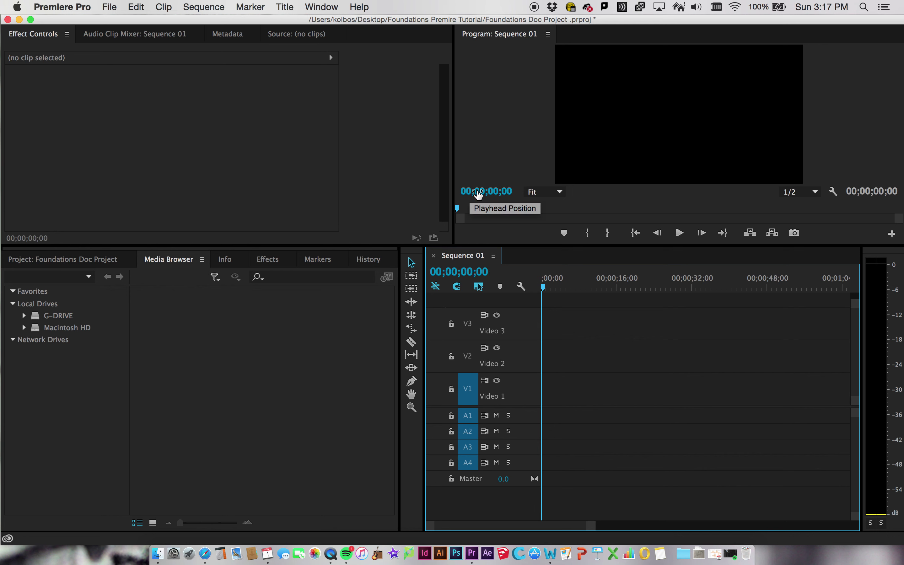
drag(543, 291, 568, 290)
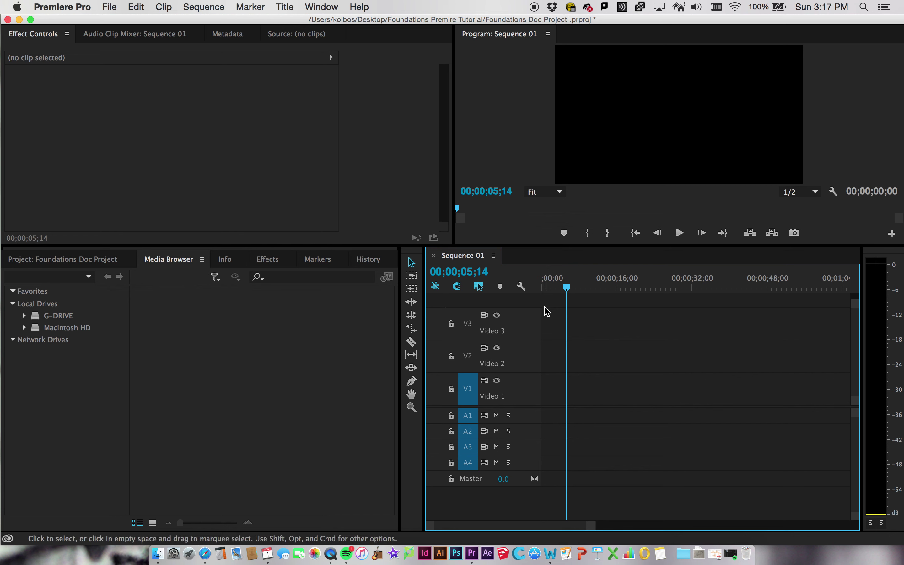
drag(566, 289, 672, 316)
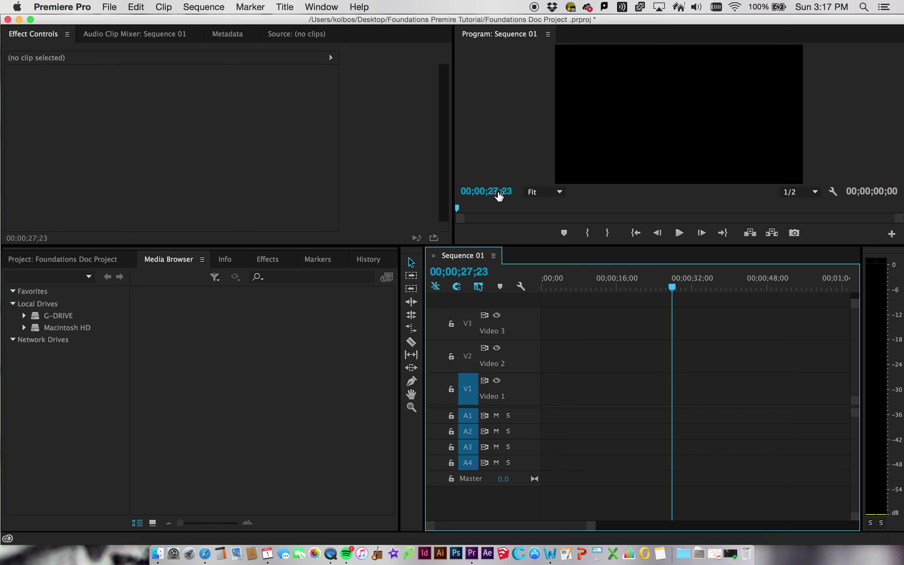
drag(666, 288, 592, 309)
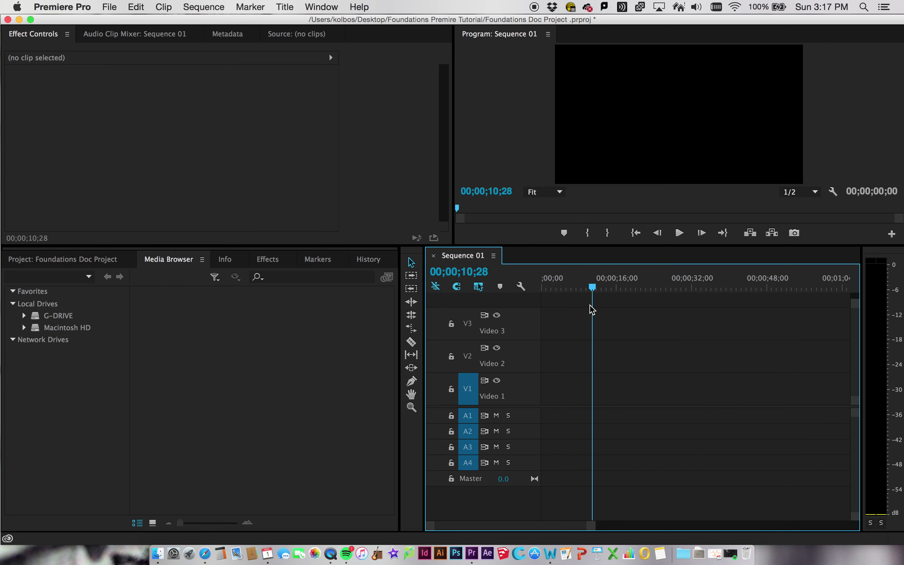